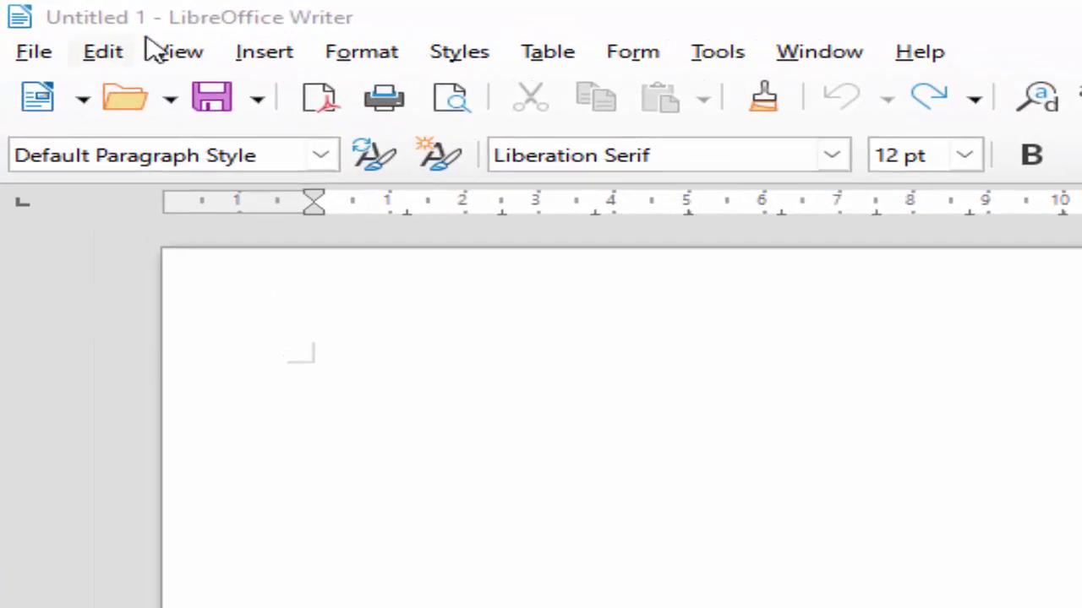
Open the Insert menu in the blank Untitled 1 document
click(272, 56)
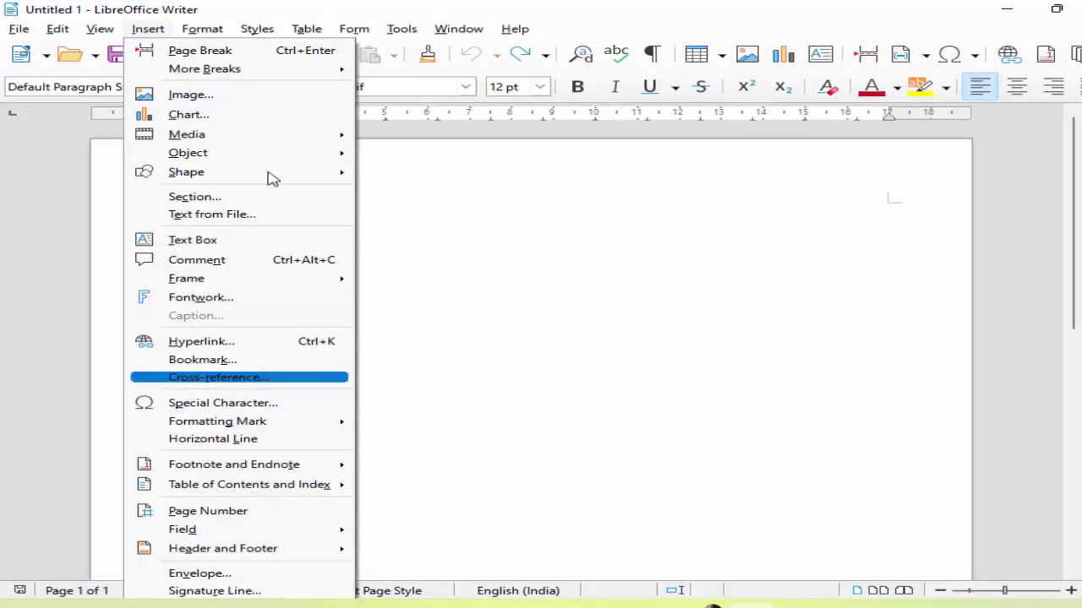
Close the Insert menu, then open and dismiss the Table menu without inserting anything
click(440, 350)
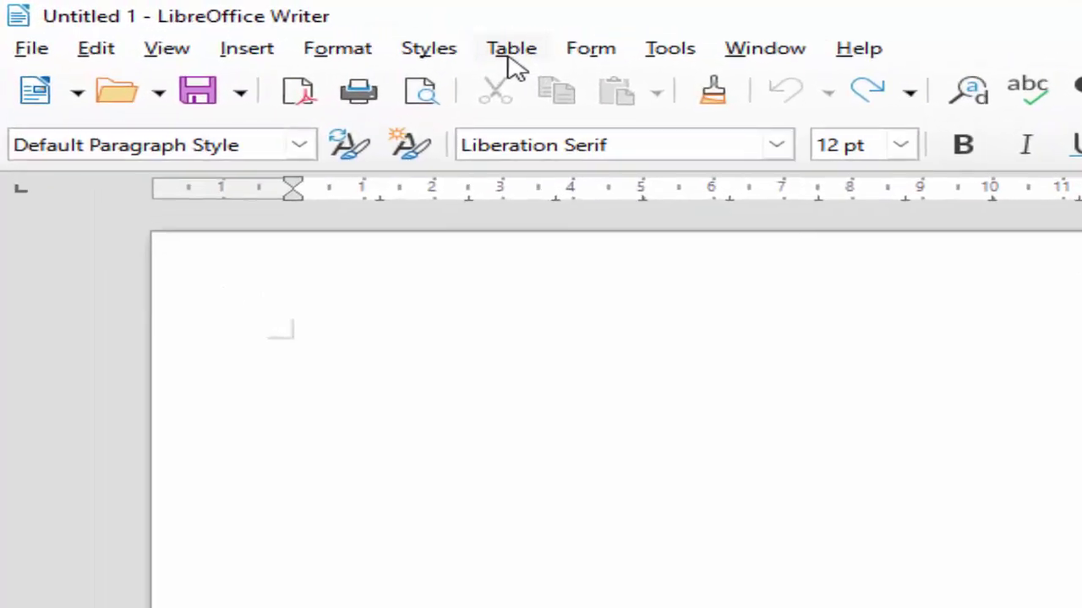
click(511, 53)
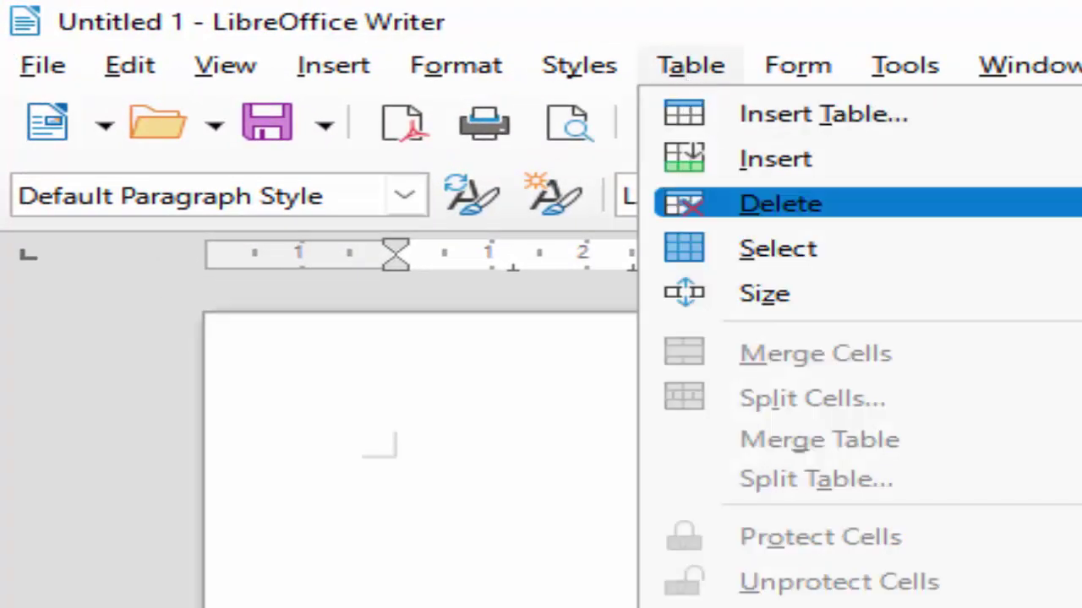
key(Escape)
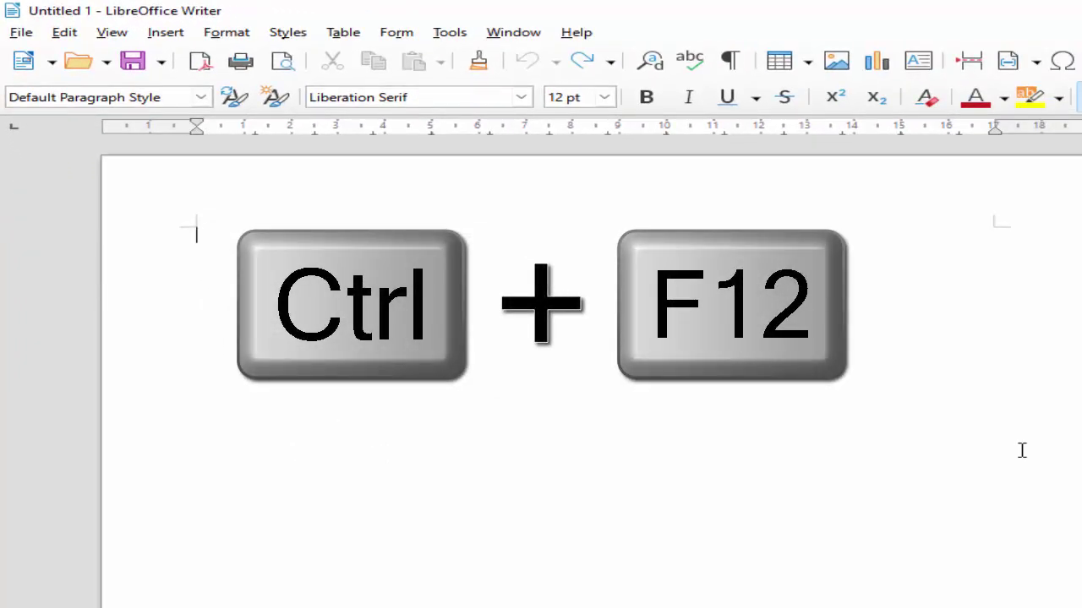
Bring up Insert Table with Ctrl+F12 and set 3 columns, 2 rows, style None
key(ctrl+F12)
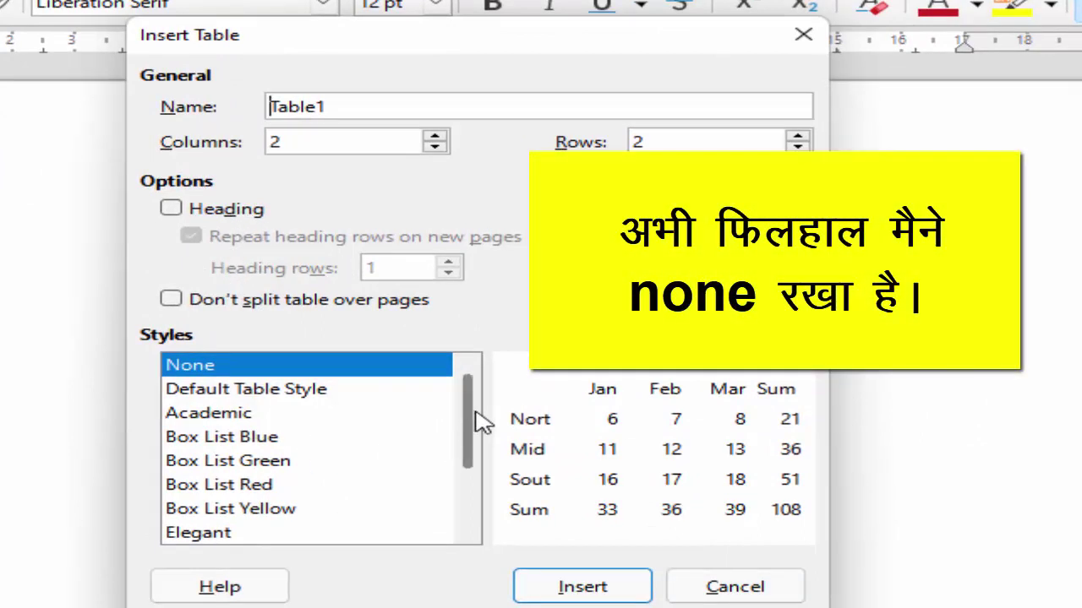
drag(474, 420, 486, 558)
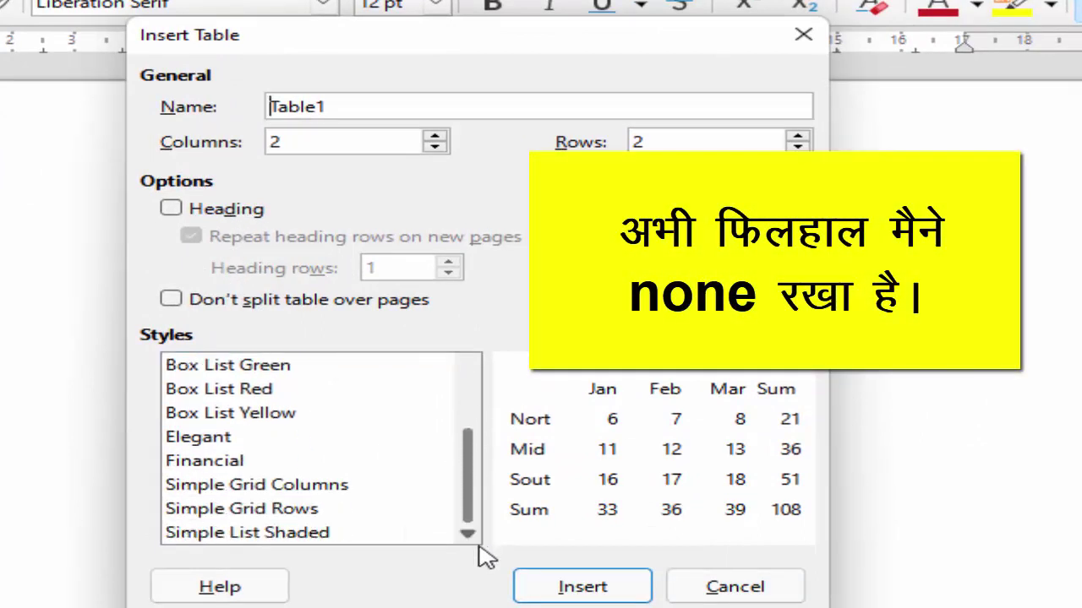
drag(483, 471, 482, 386)
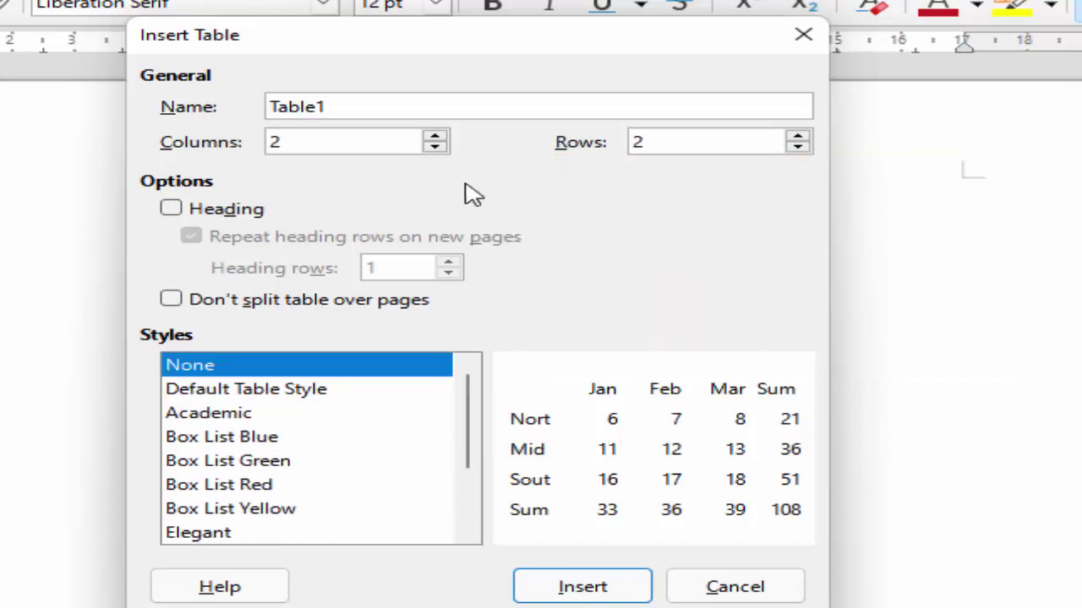
click(436, 136)
Insert the 3-column, 2-row table and put the cursor in the second row's first cell
click(582, 586)
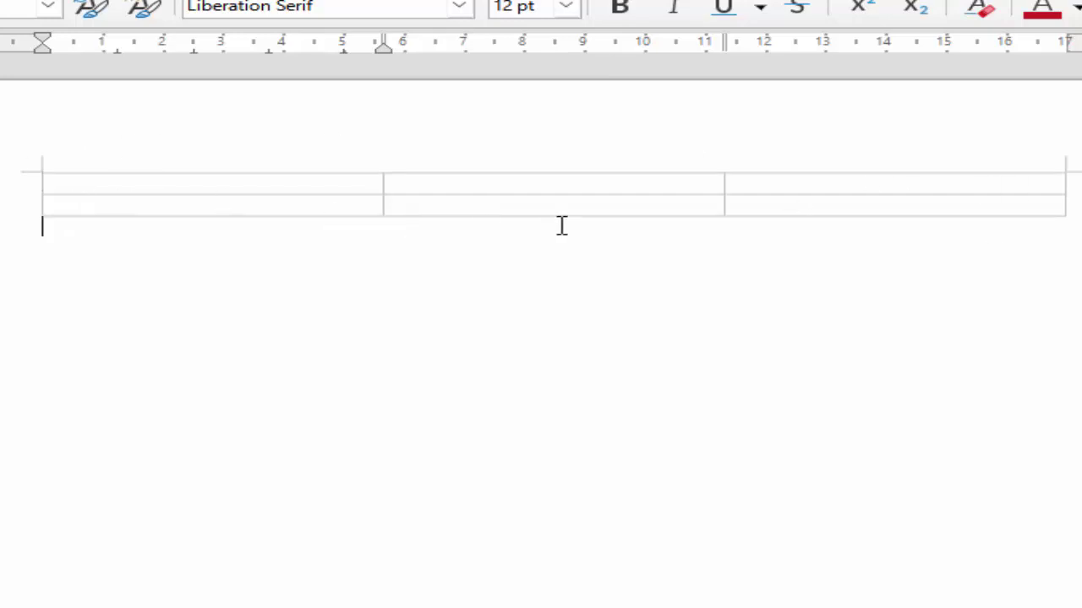
click(533, 303)
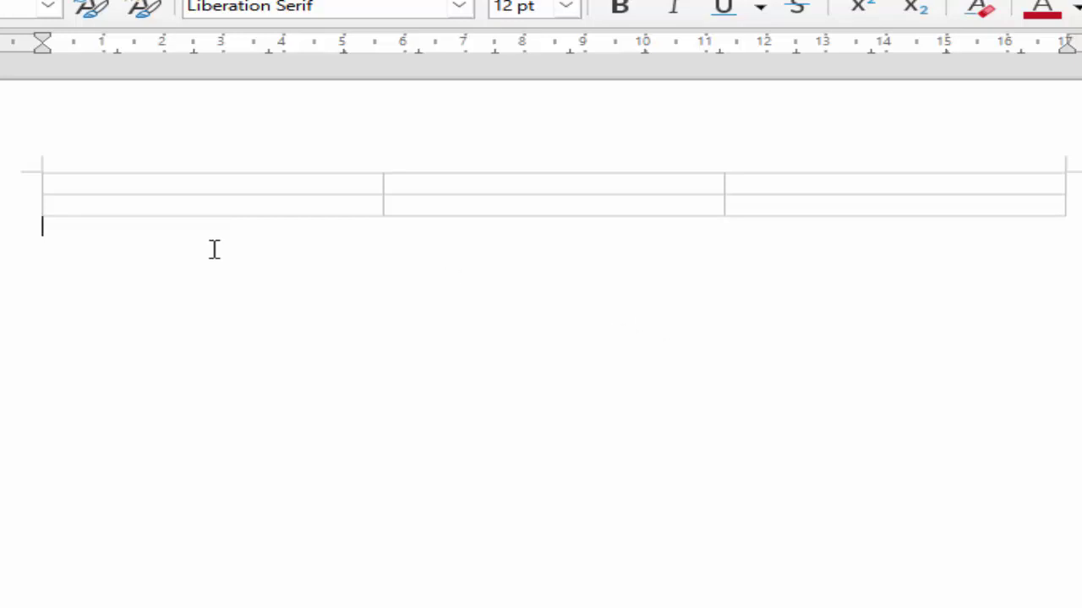
click(101, 205)
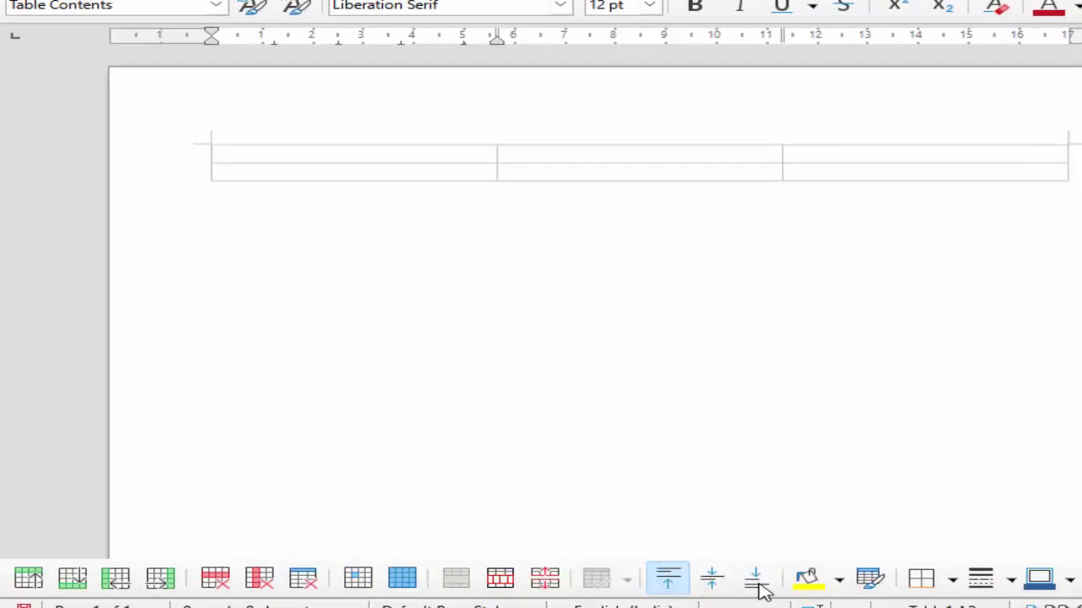
From the first cell, insert a column before it using the Table toolbar's Columns Before
click(545, 247)
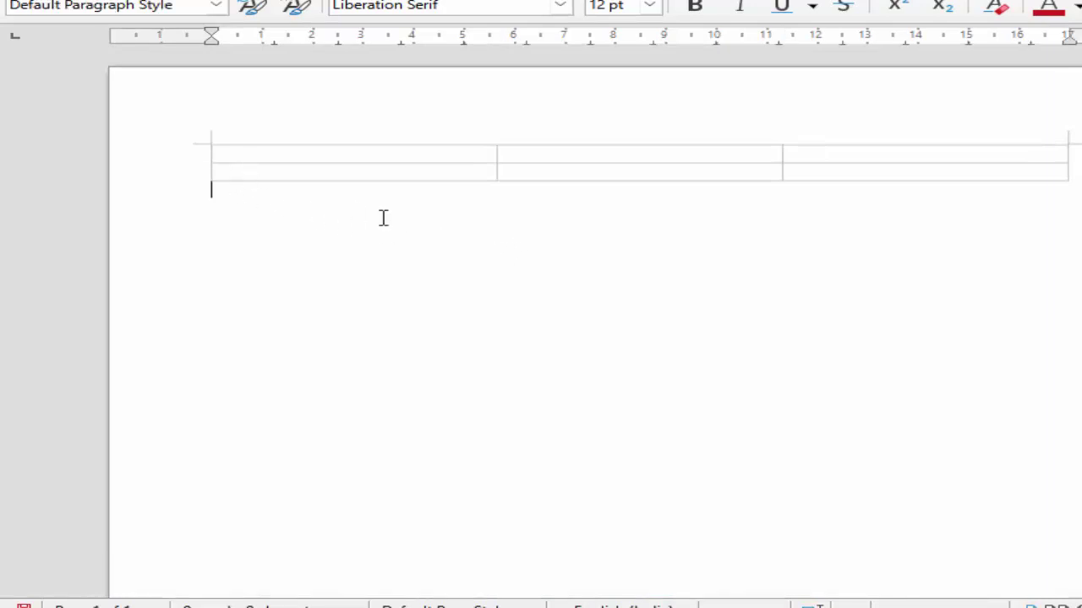
click(238, 150)
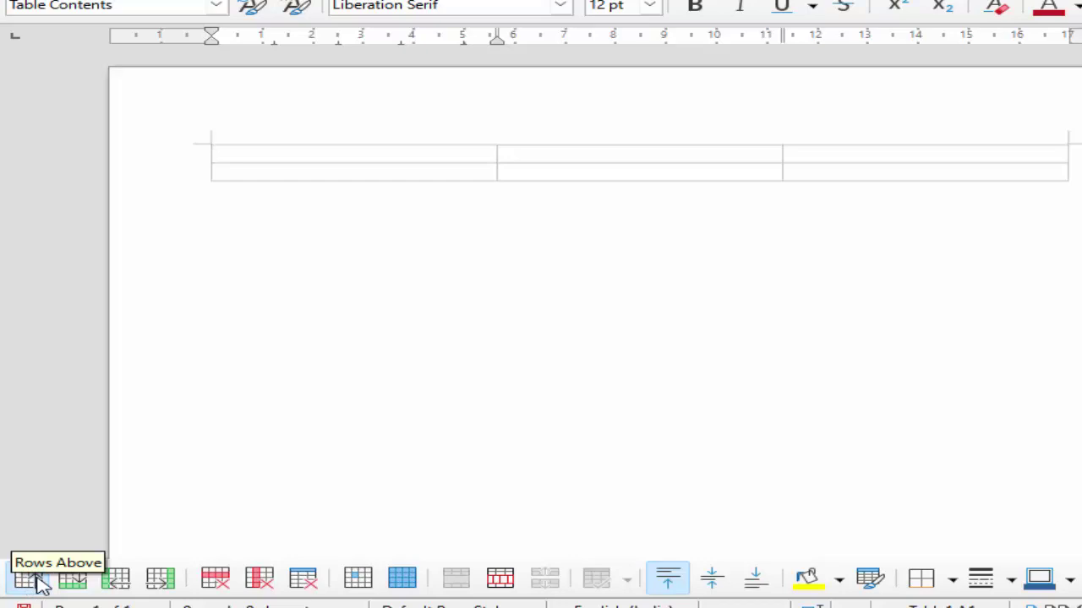
click(29, 578)
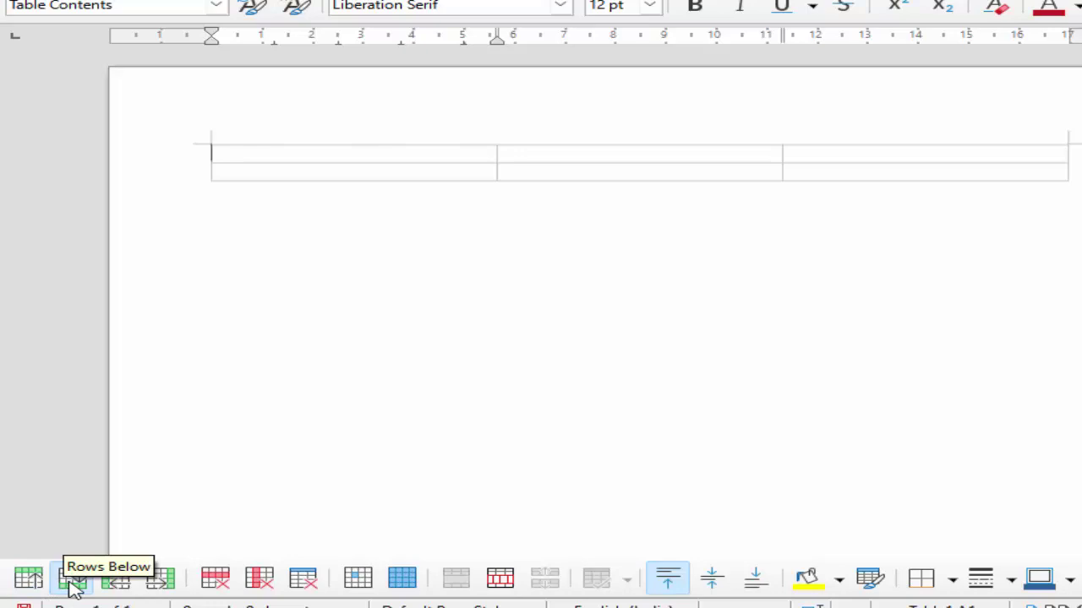
click(72, 580)
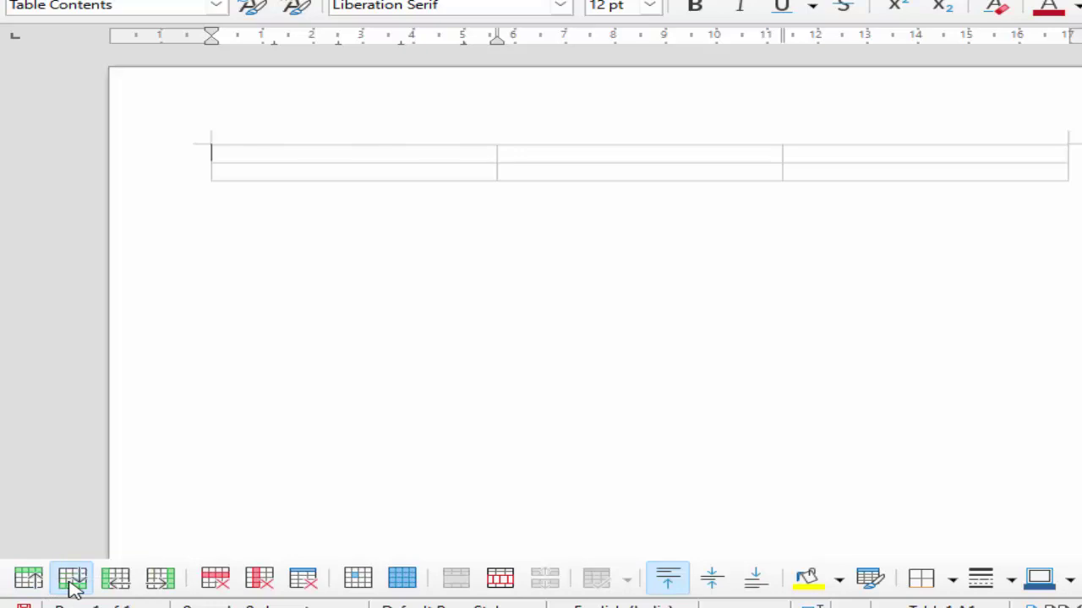
click(118, 583)
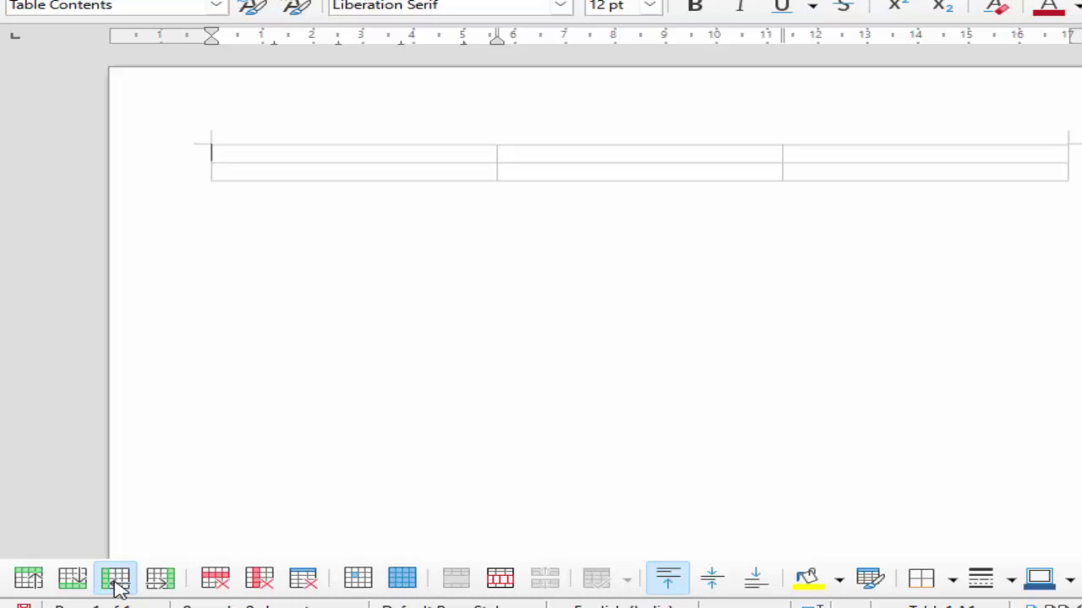
click(118, 583)
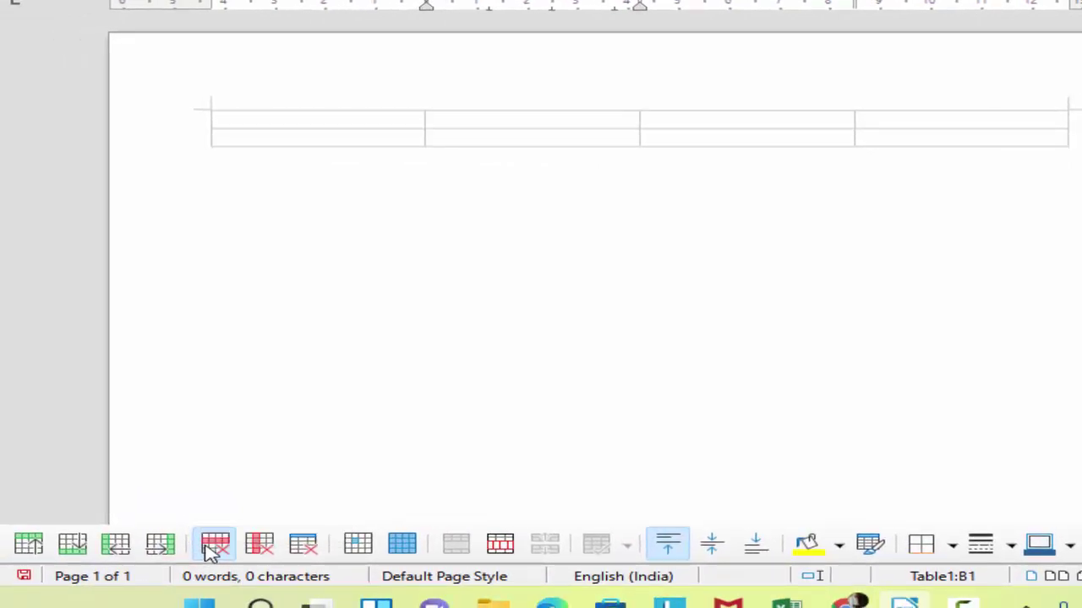
Delete row 2, then the first column, using the Table toolbar's delete buttons
click(210, 550)
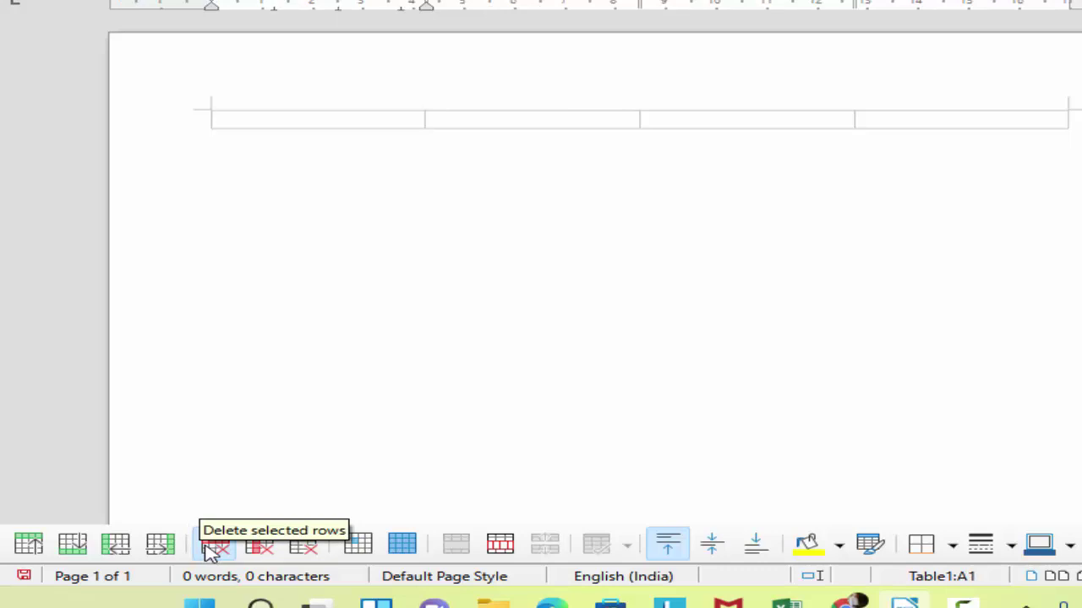
click(265, 546)
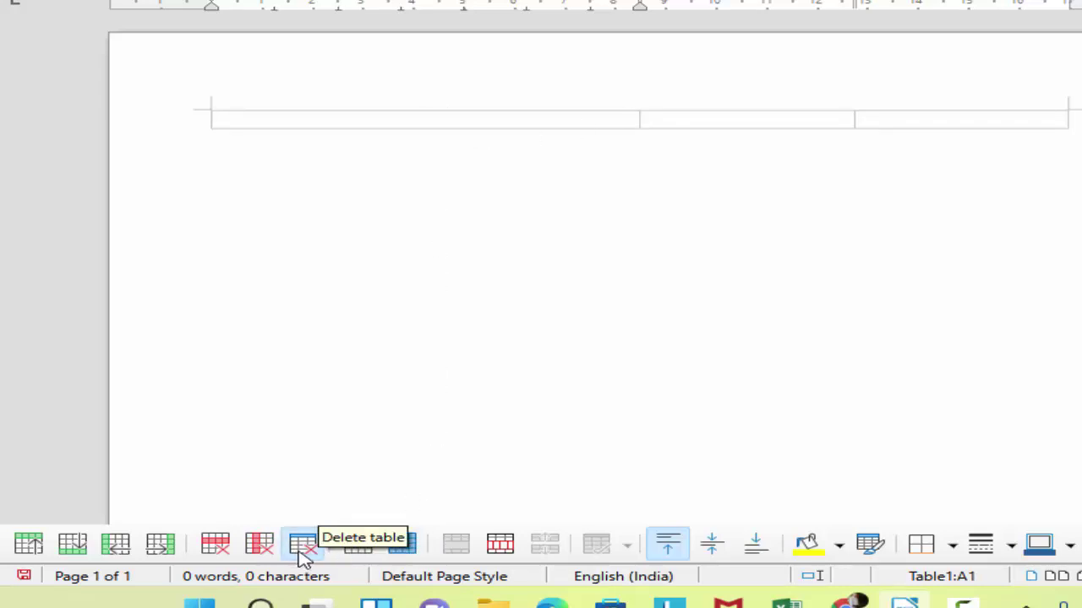
click(357, 547)
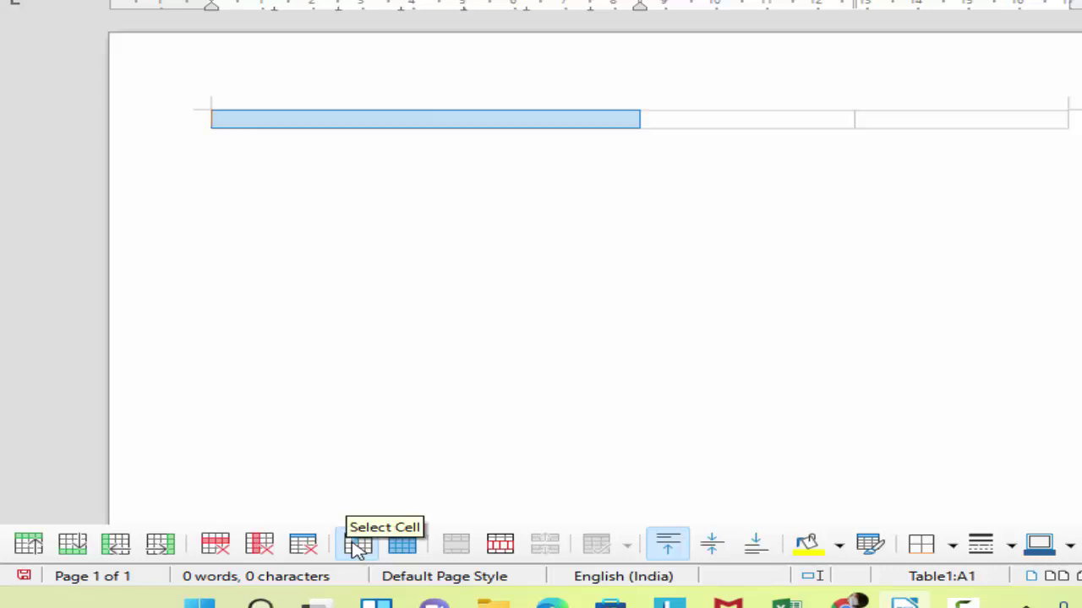
click(403, 547)
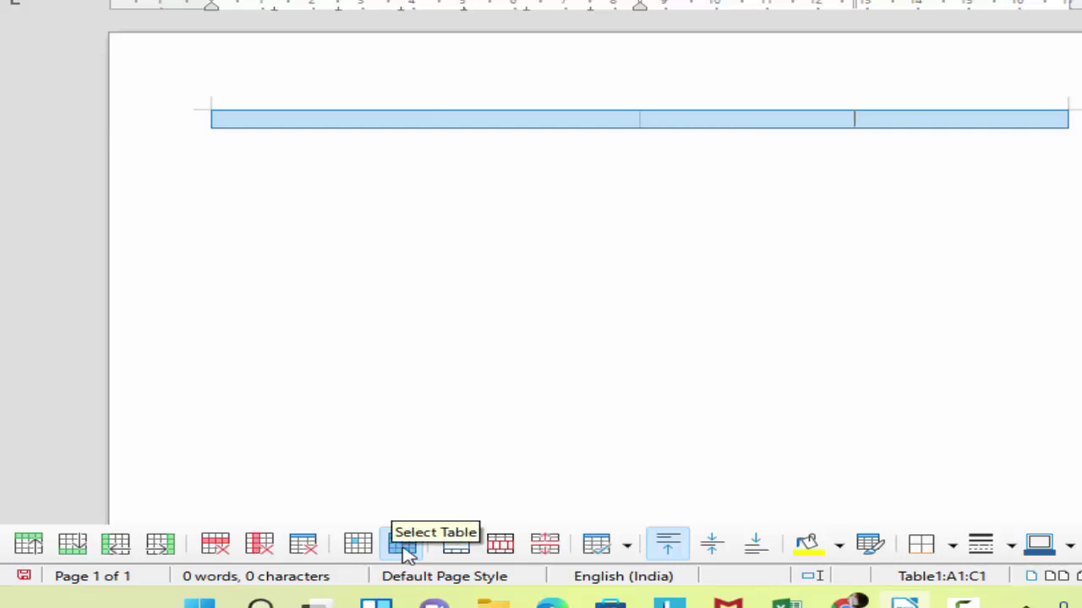
click(457, 547)
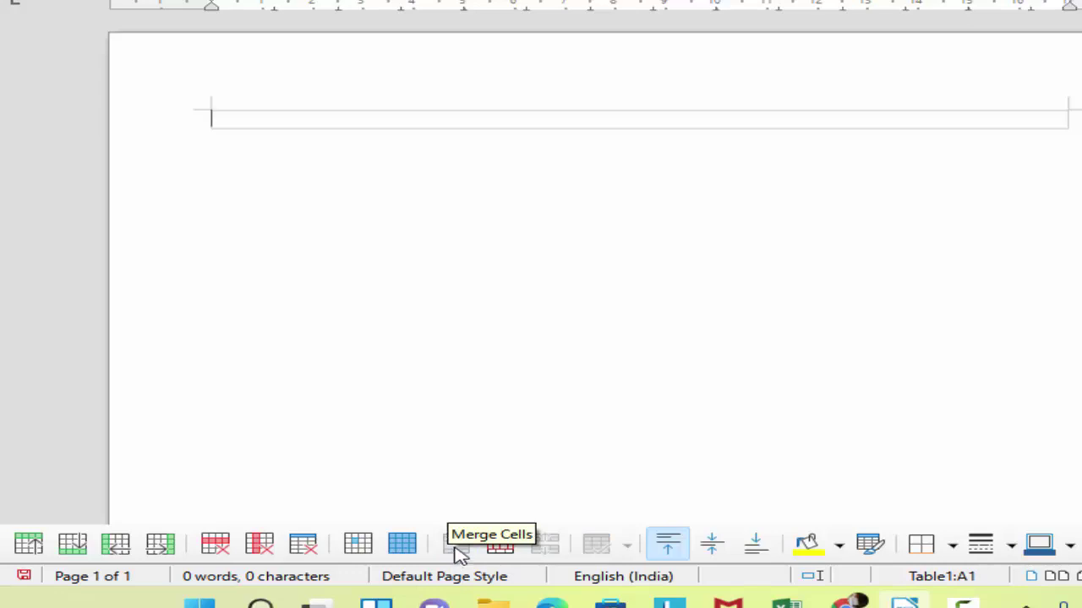
key(ctrl+z)
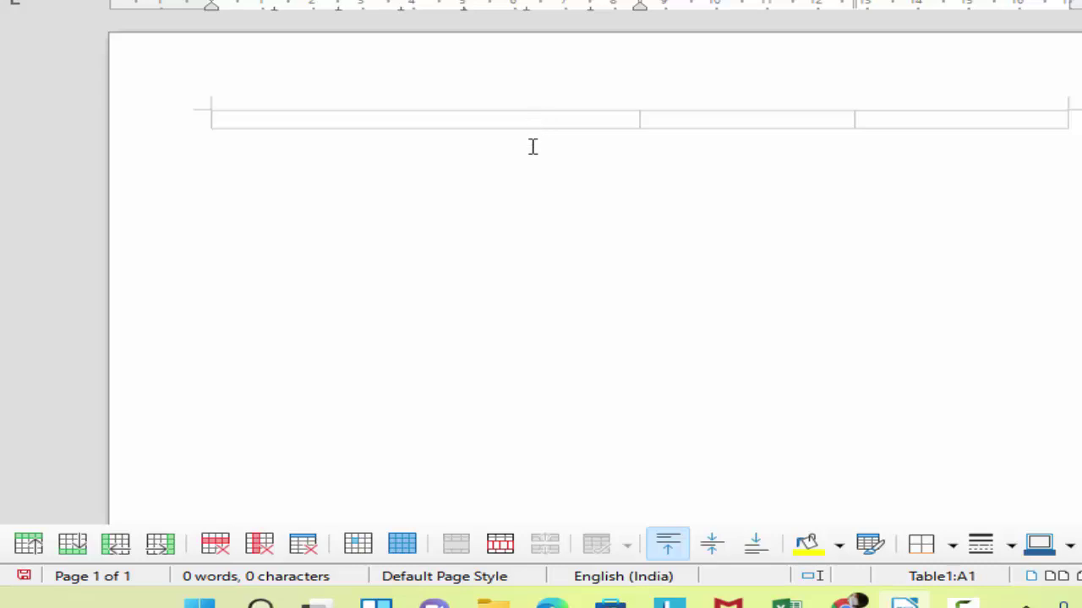
Select cells A1:C1 and apply all borders from the Table toolbar's Borders dropdown
drag(1072, 118, 388, 110)
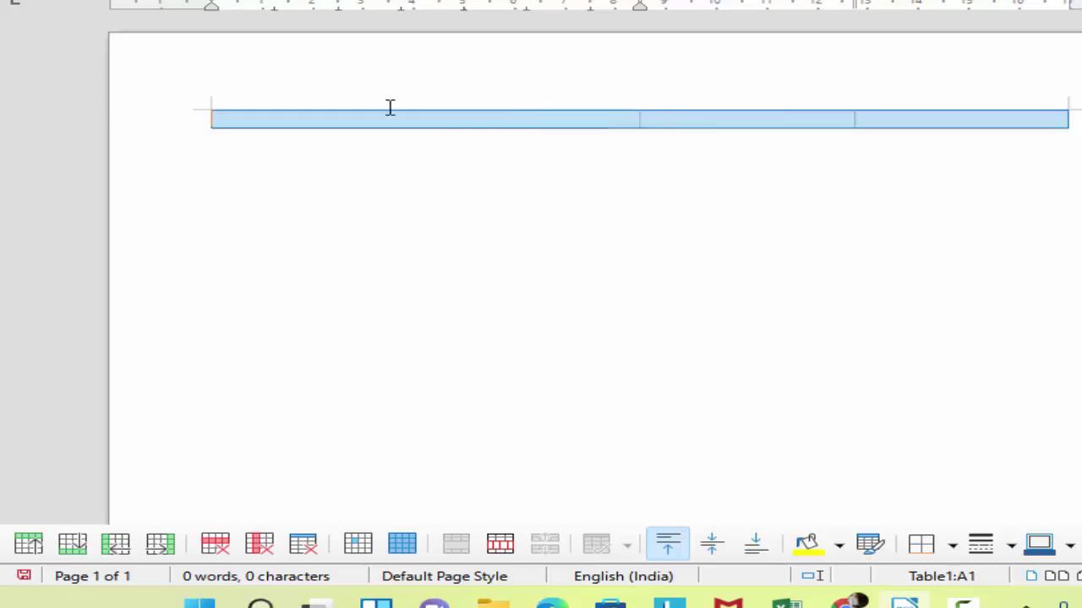
click(952, 548)
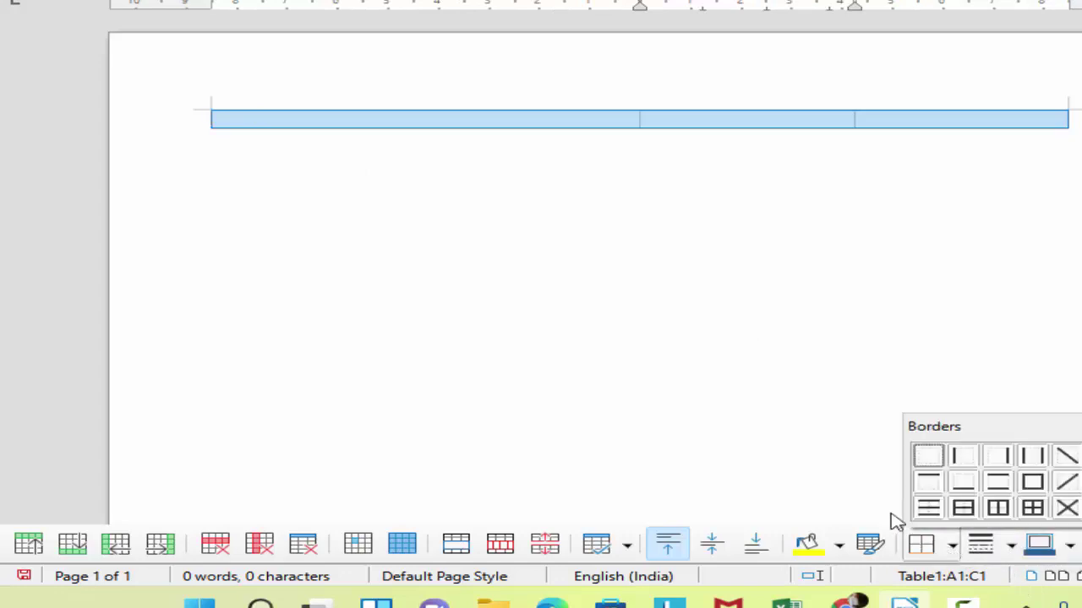
click(1032, 509)
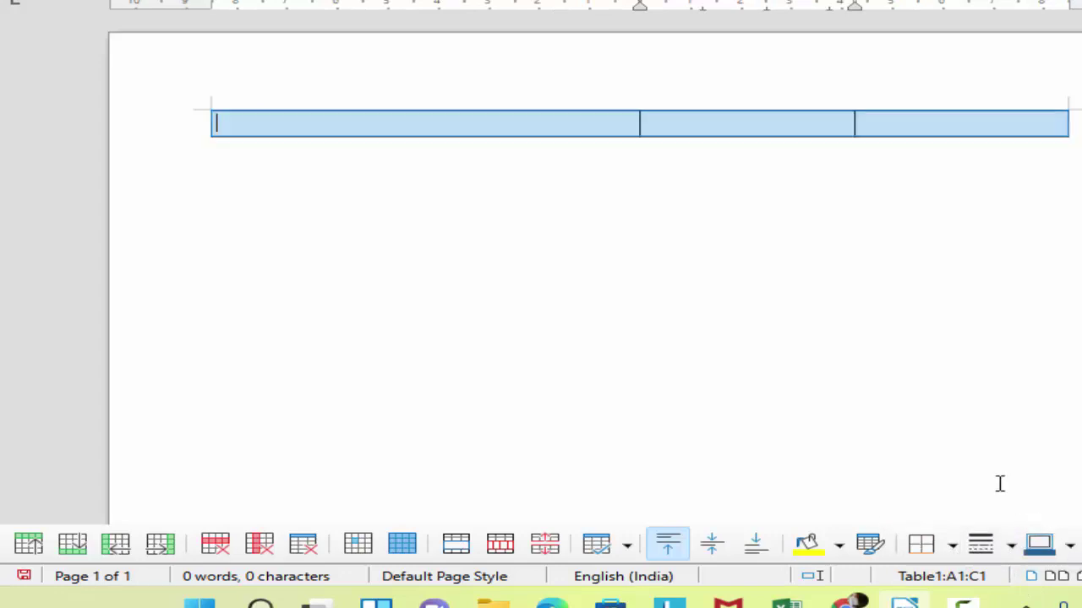
click(661, 302)
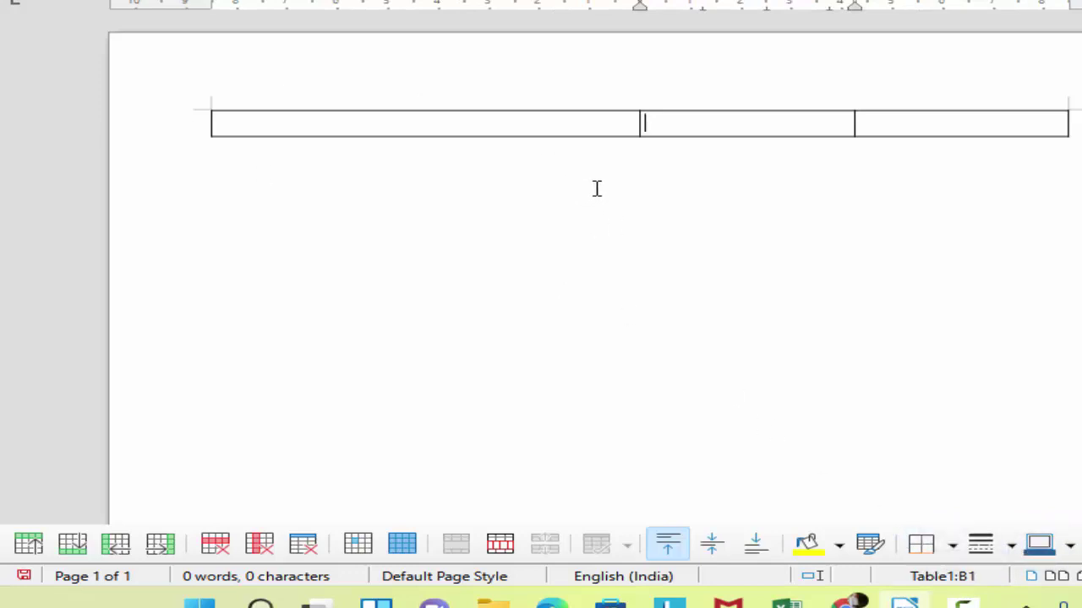
click(775, 194)
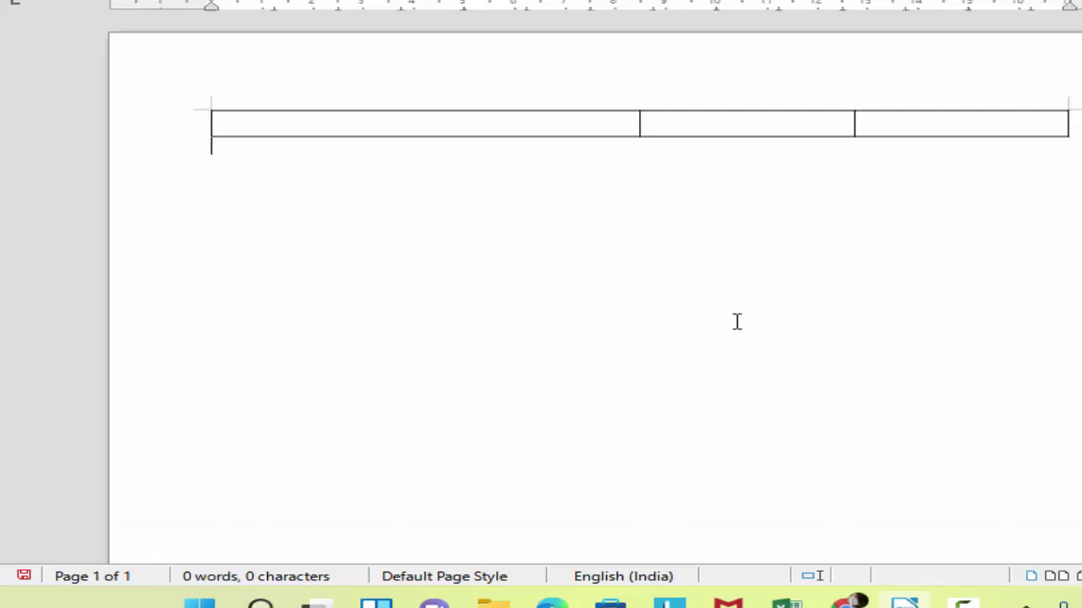